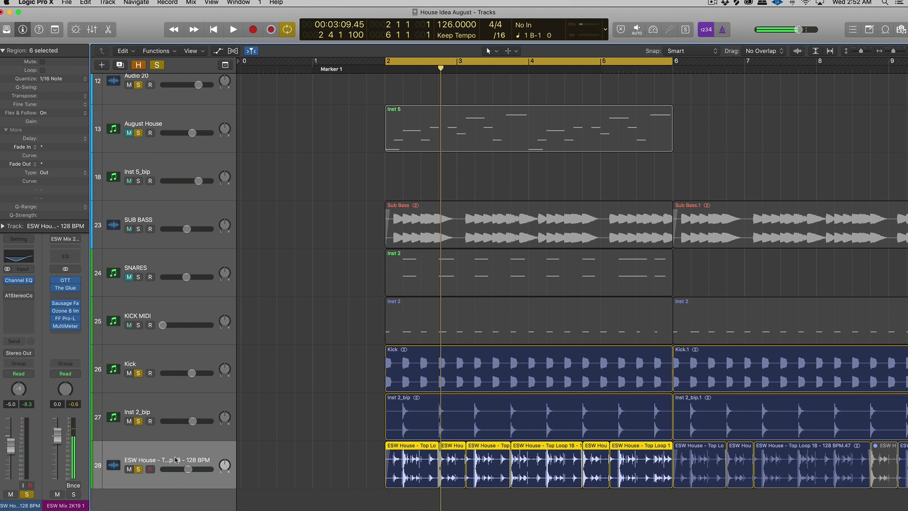
Create a new audio track below the ESW House top loop track and copy its six loop regions from bar 2 to 6 onto it.
key(ctrl+s)
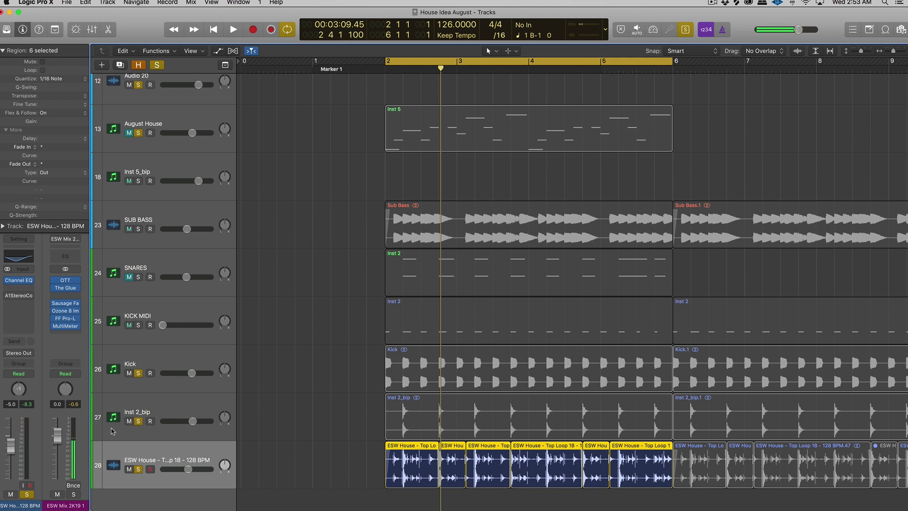
key(alt+super+a)
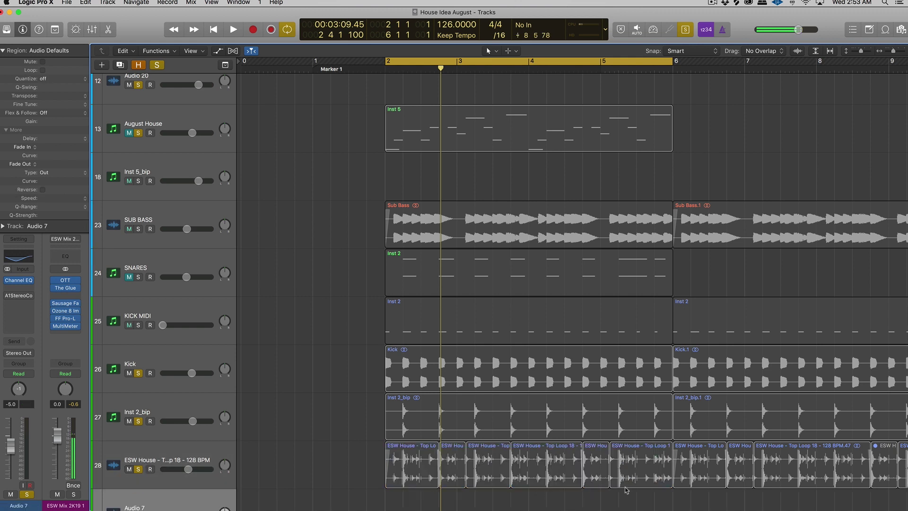
drag(667, 486, 412, 452)
Pan the original top loop track to -64 and the Audio 7 copy to +63.
drag(225, 417, 225, 428)
drag(225, 465, 224, 454)
mouse_move(339, 414)
mouse_down()
mouse_move(383, 456)
mouse_move(636, 461)
mouse_up()
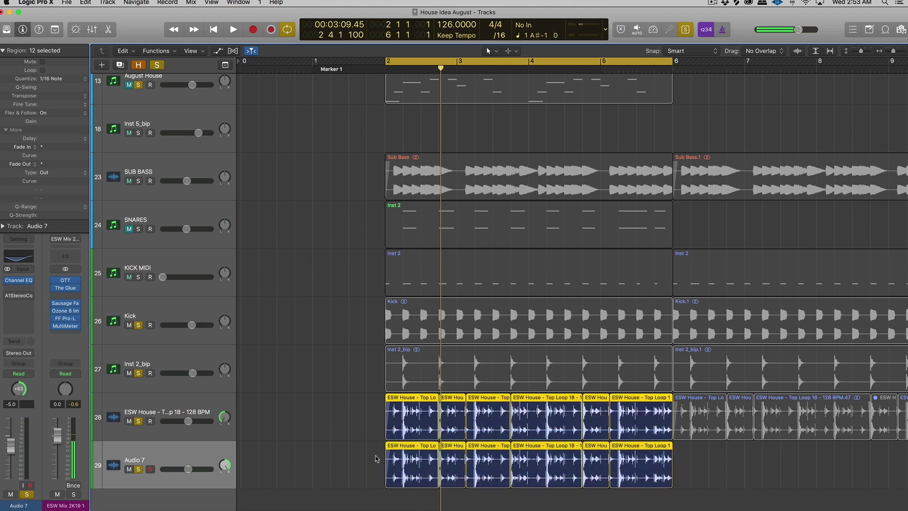
Play the two panned loops and examine their stereo image in the mix bus MultiMeter's goniometer.
key(space)
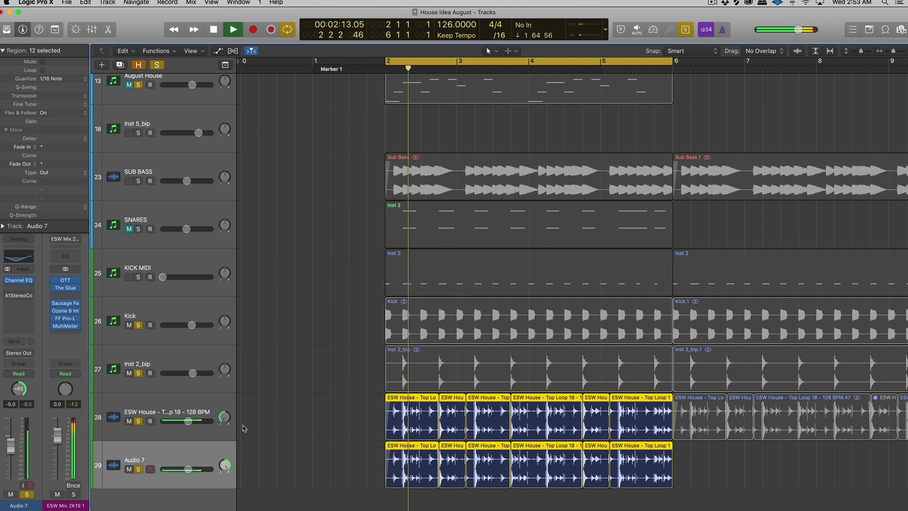
click(64, 326)
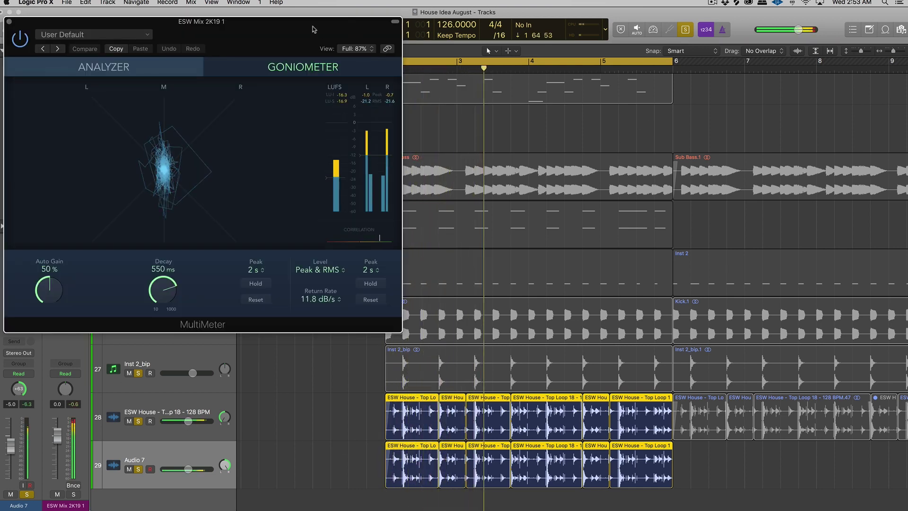
drag(315, 29, 599, 43)
key(space)
Insert the Kilohearts Frequency Shifter in stereo on the original top loop track and enlarge its window beside the meter.
click(189, 408)
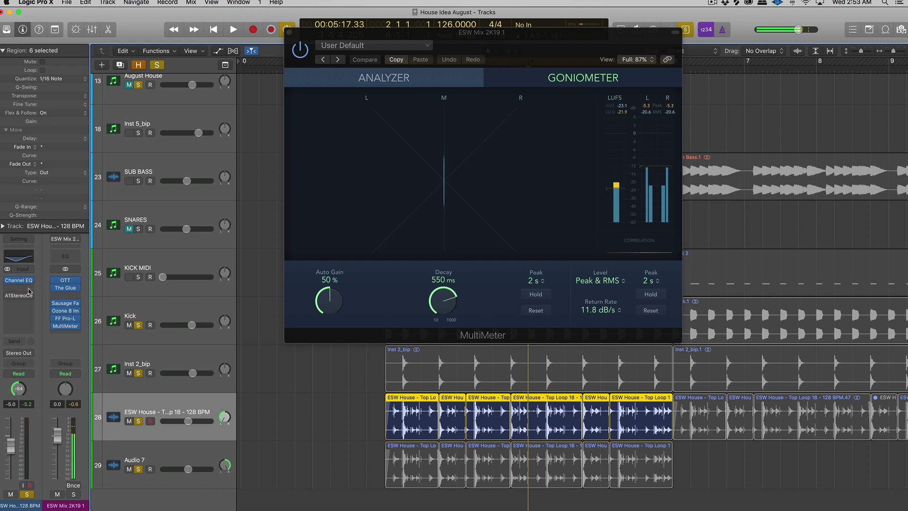
click(66, 295)
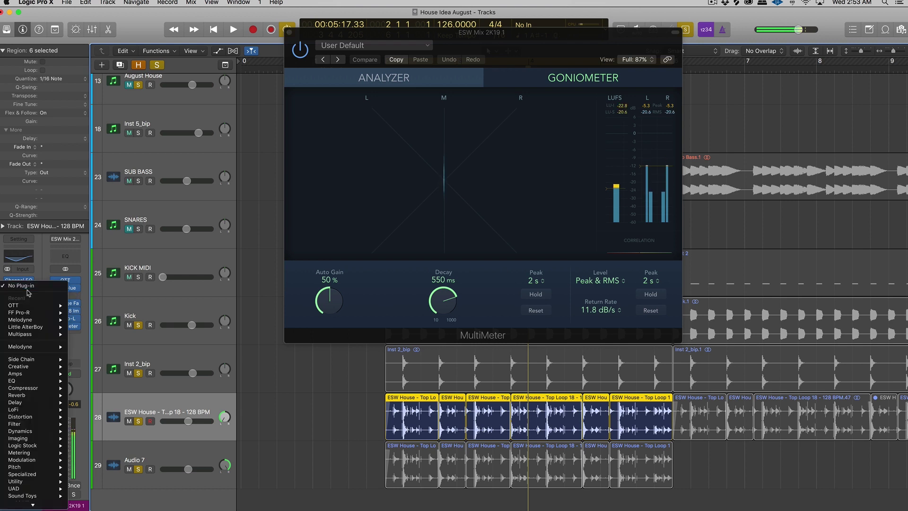
mouse_move(51, 316)
mouse_move(47, 398)
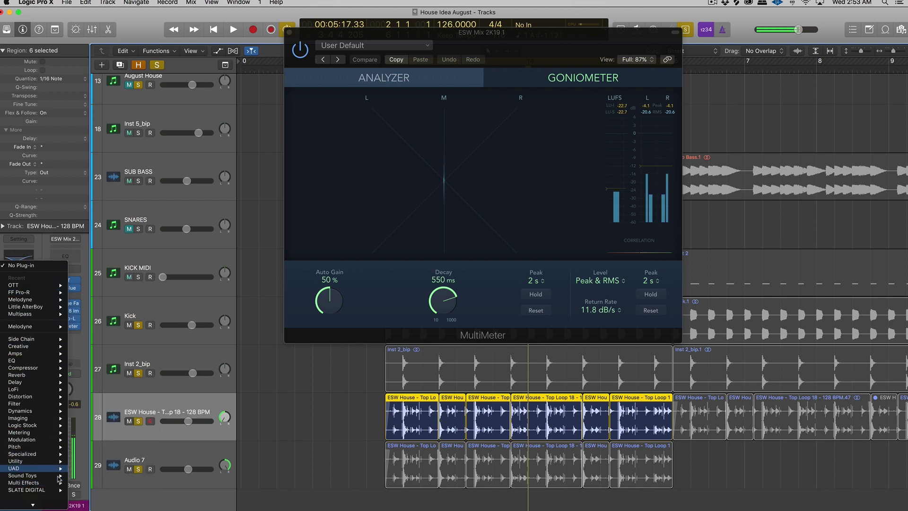
mouse_move(52, 496)
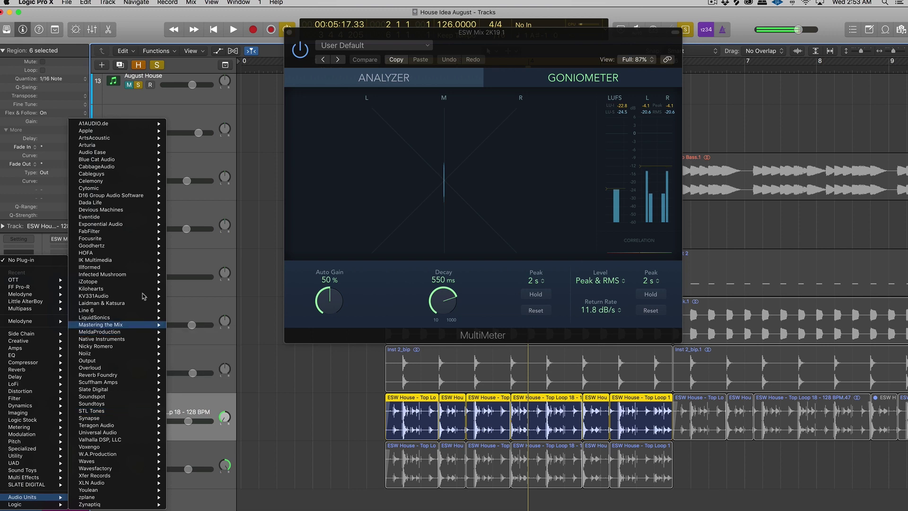
mouse_move(136, 288)
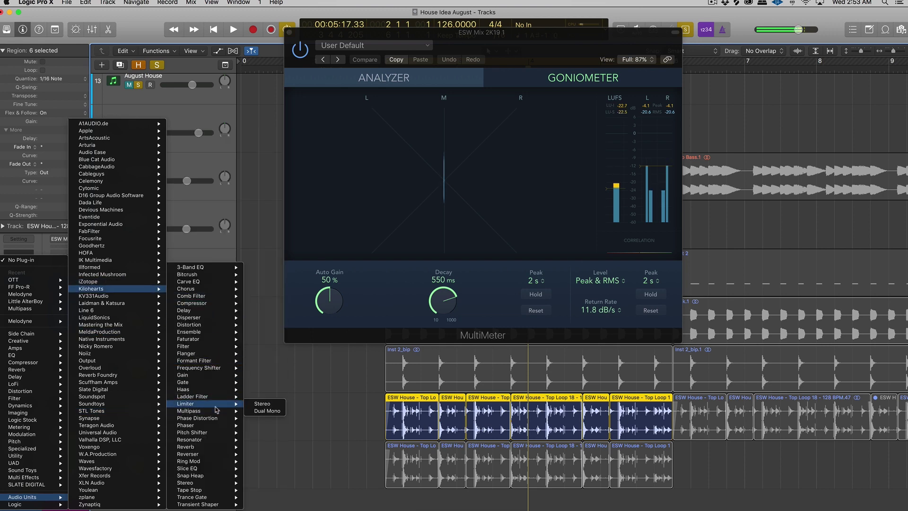
mouse_move(215, 369)
click(262, 367)
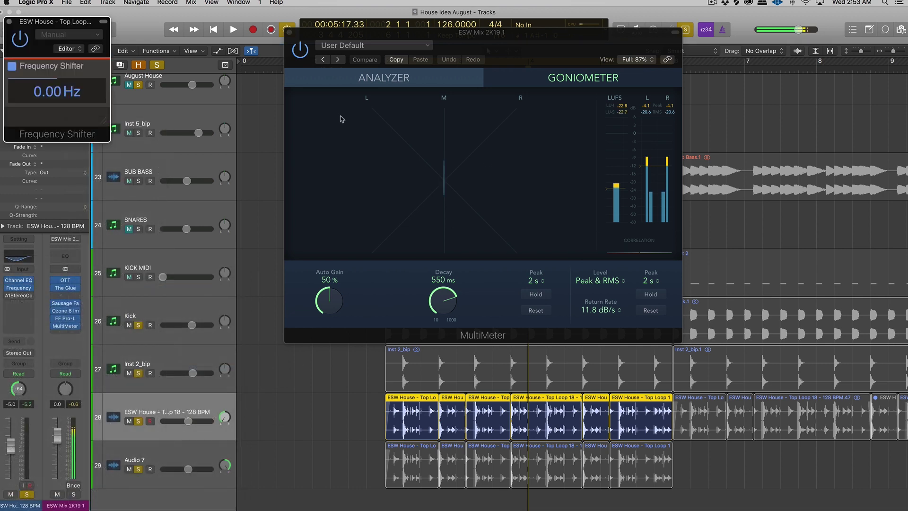
drag(57, 41, 380, 196)
drag(435, 295, 492, 337)
drag(377, 181, 410, 164)
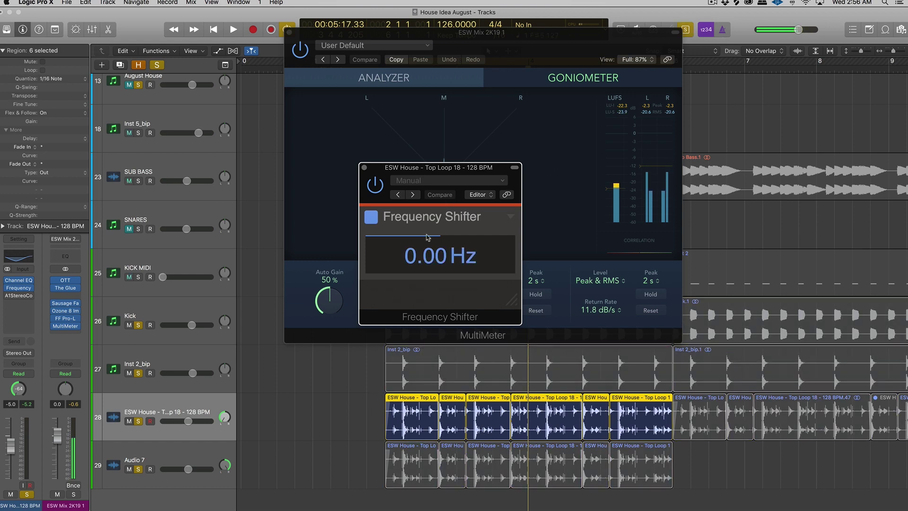
Shift the original top loop by 839 Hz, centre the track's pan and audition it.
mouse_move(443, 256)
mouse_down()
mouse_move(443, 212)
mouse_move(442, 265)
mouse_up()
key(space)
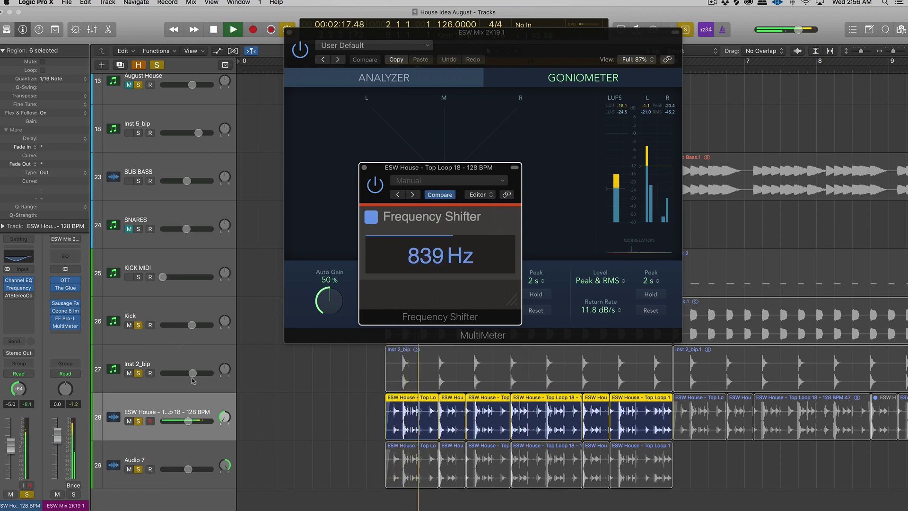
drag(224, 416, 225, 402)
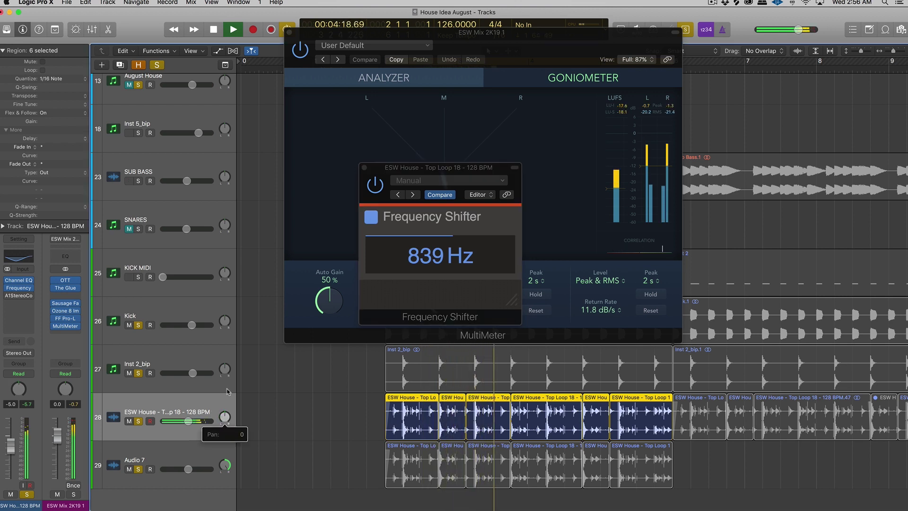
key(space)
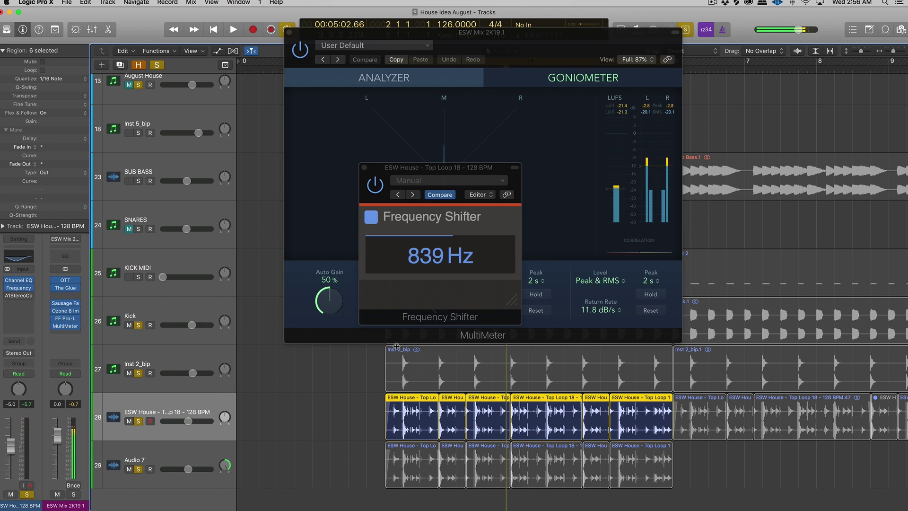
Try a frequency shift of -1.27 kHz on the original top loop and audition it.
drag(424, 264, 423, 313)
key(space)
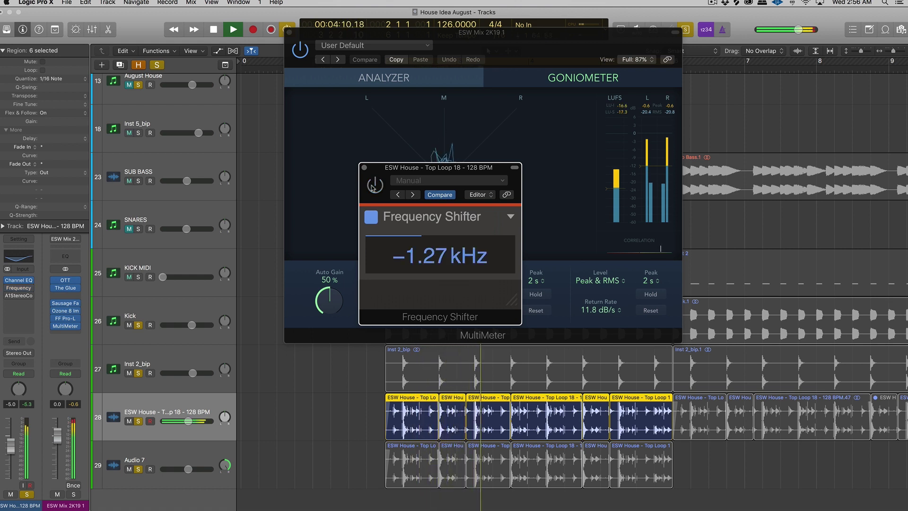
key(space)
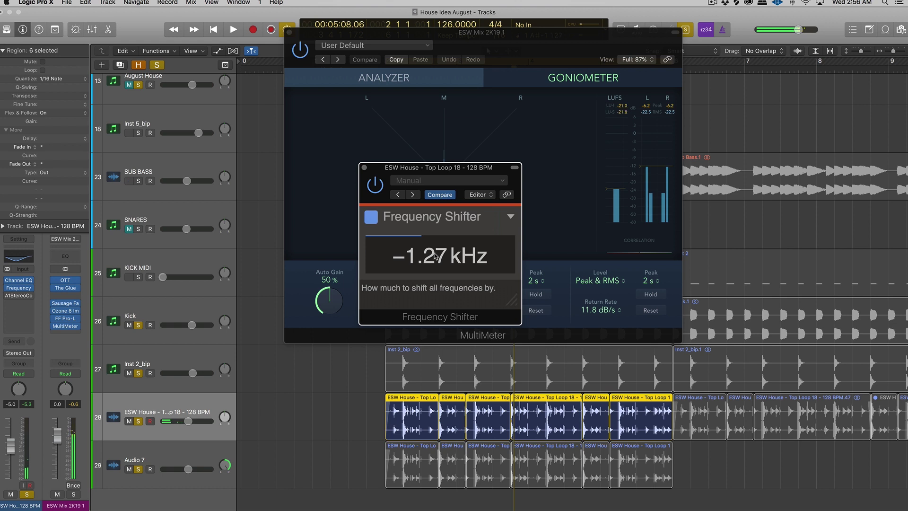
Reset the original top loop's frequency shift to zero, raise it to 21.7 Hz and audition it.
alt+click(436, 256)
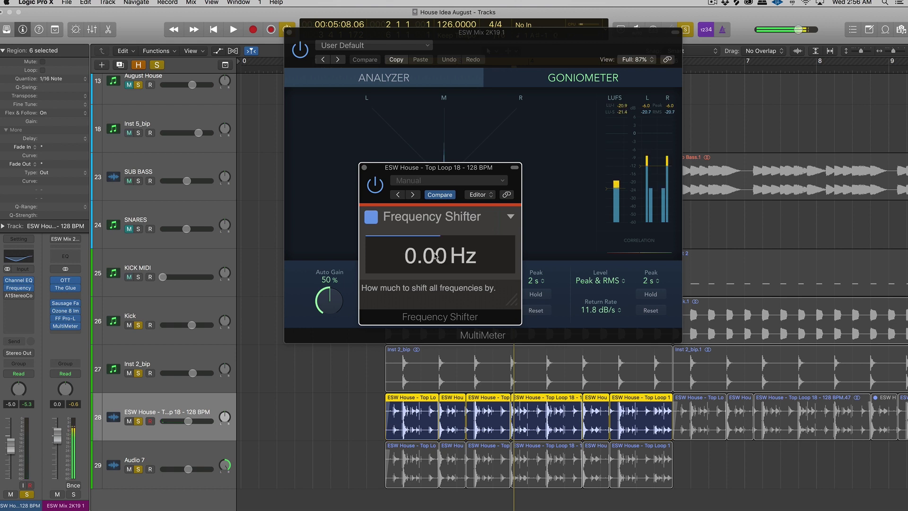
mouse_move(436, 256)
mouse_down()
mouse_move(436, 273)
mouse_move(436, 244)
mouse_move(435, 252)
mouse_up()
key(space)
key(space)
Pan the original top loop track to -64 and play both loops to compare their stereo width in the MultiMeter.
drag(379, 453, 646, 468)
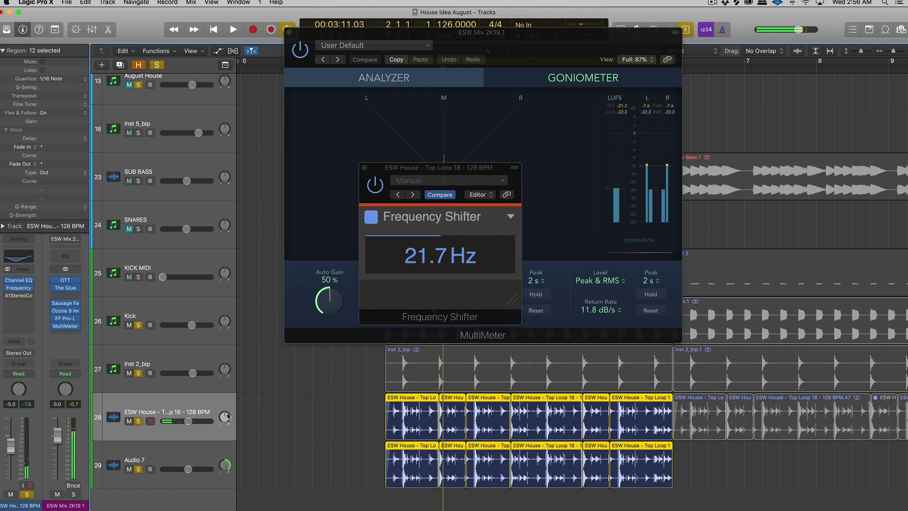
drag(225, 417, 225, 437)
key(space)
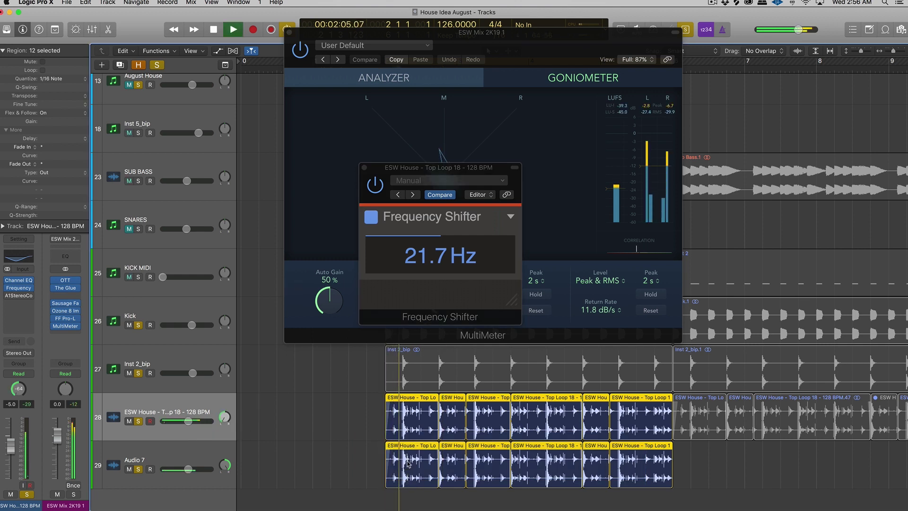
key(space)
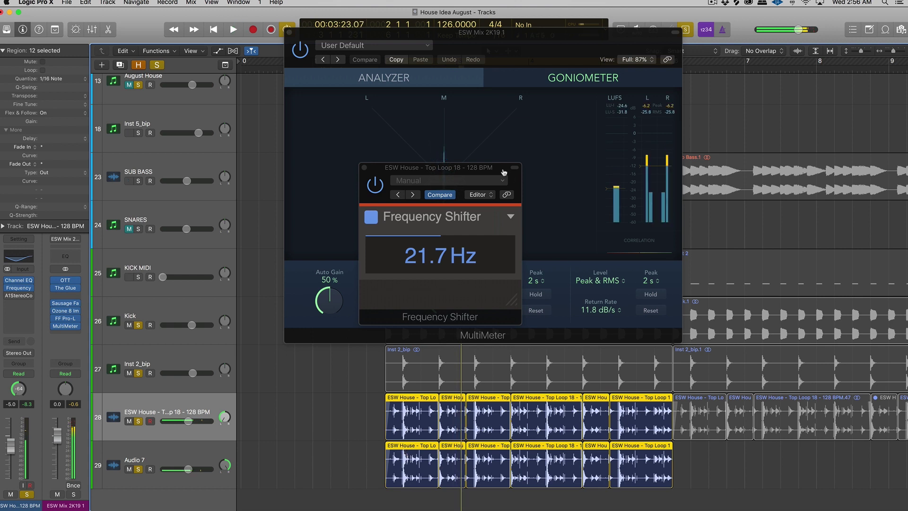
drag(426, 38, 425, 37)
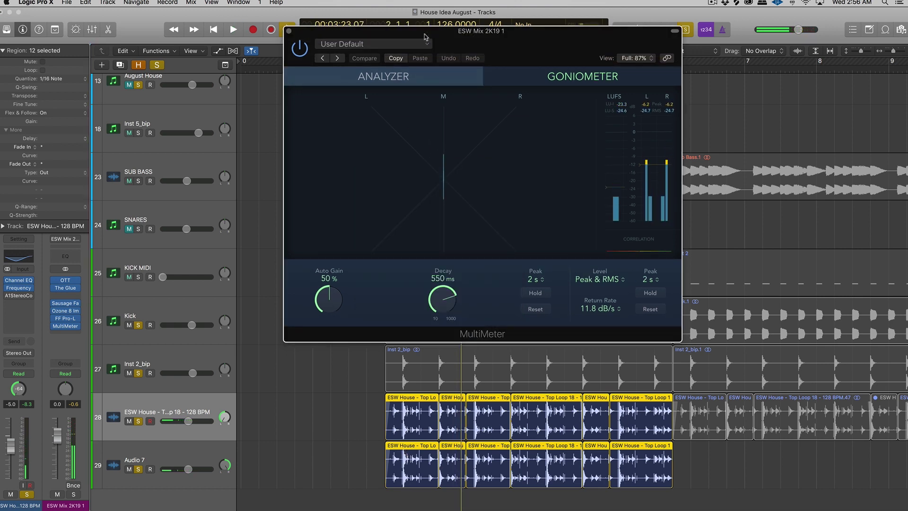
key(space)
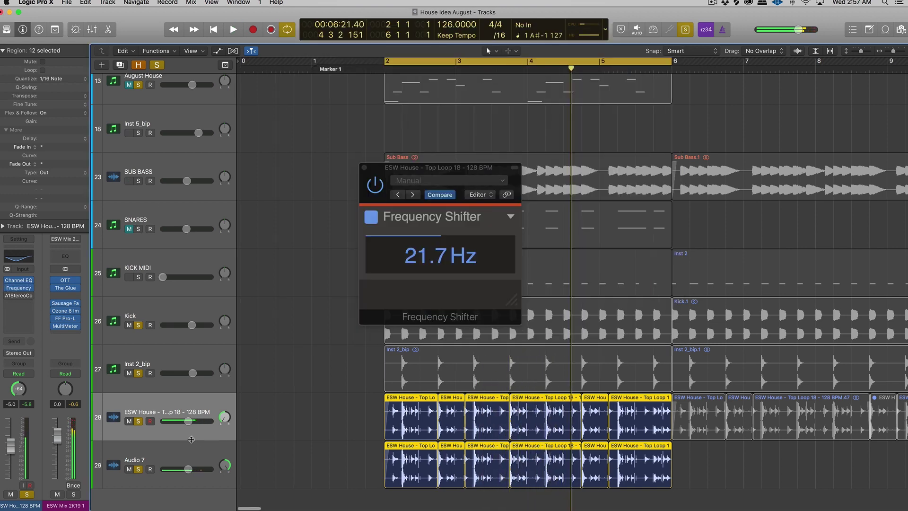
Insert a stereo Frequency Shifter on the Audio 7 track and lower its shift below zero.
click(156, 475)
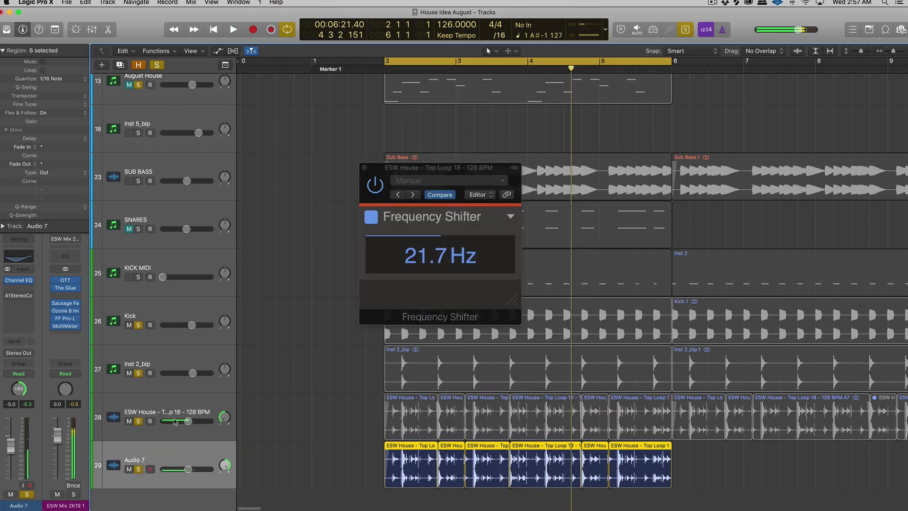
click(21, 288)
mouse_move(36, 309)
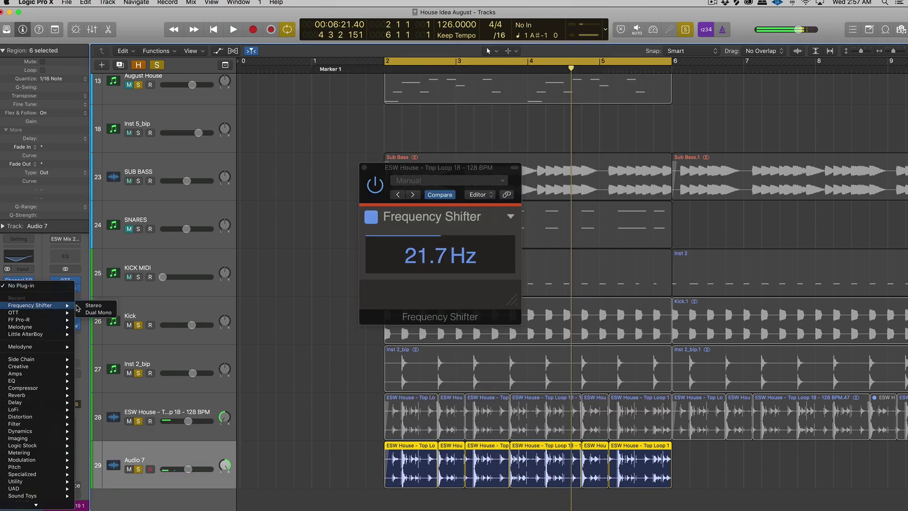
click(81, 306)
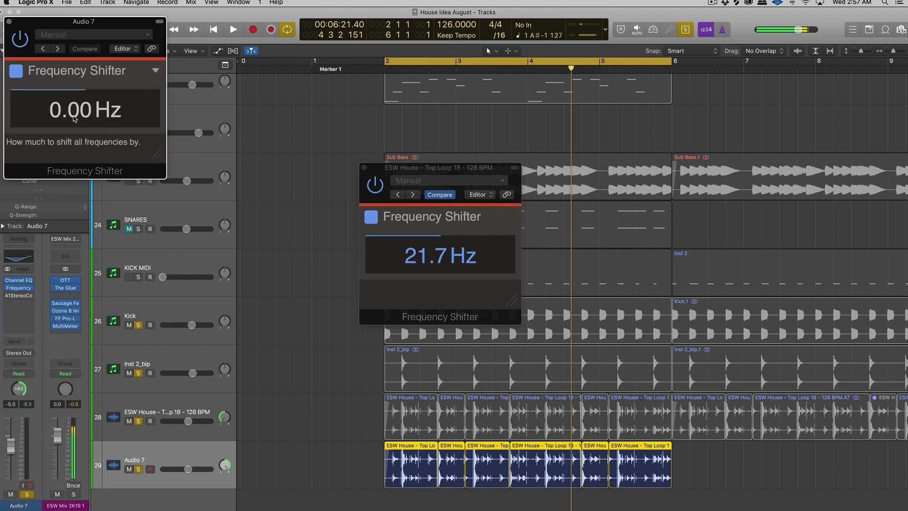
drag(85, 109, 86, 130)
Set the original top loop's frequency shift to 17.4 Hz and close both Frequency Shifter windows.
mouse_move(440, 255)
mouse_down()
mouse_move(440, 236)
mouse_move(440, 258)
mouse_up()
key(super+w)
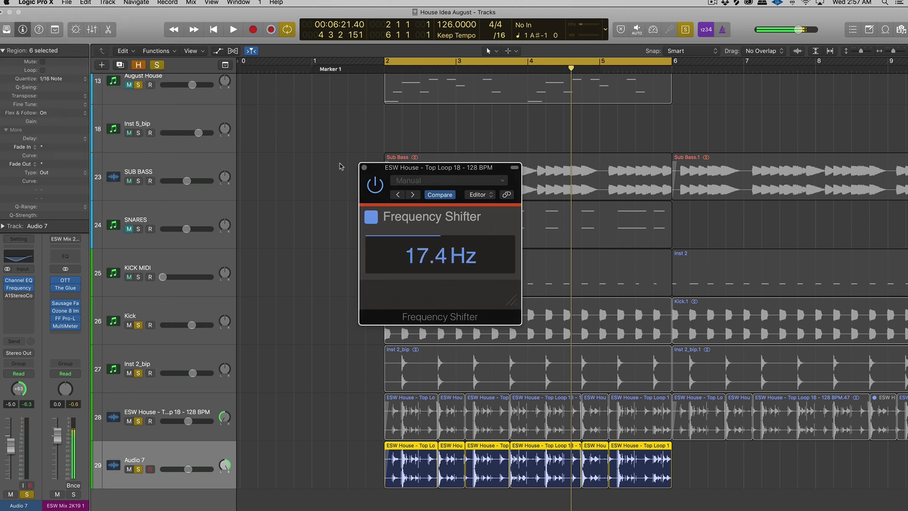
click(364, 167)
Select the loop regions on both top loop tracks and play back the arrangement.
drag(376, 423, 651, 476)
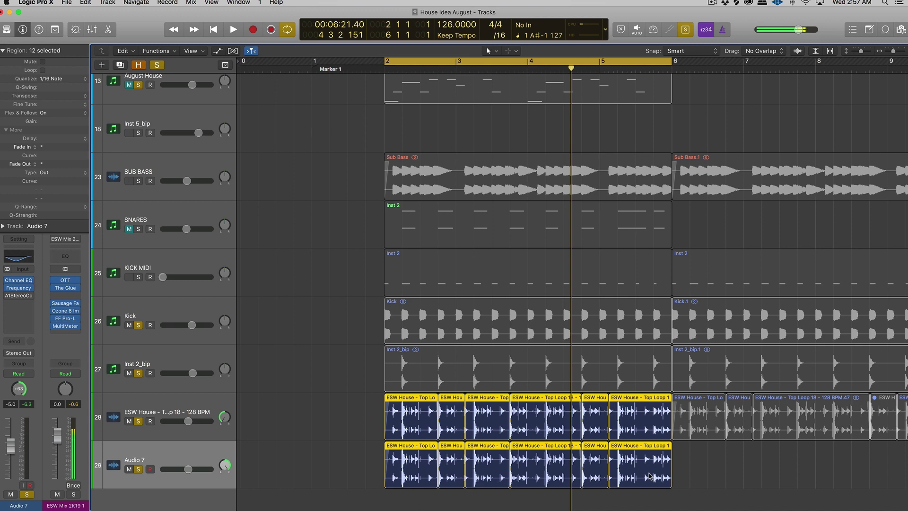
drag(676, 476, 866, 426)
key(space)
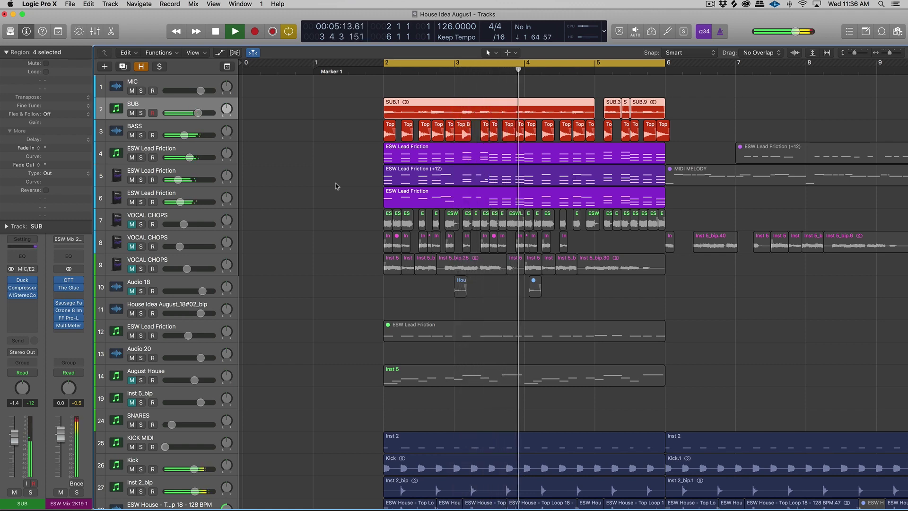
scroll(338, 186, right, 1)
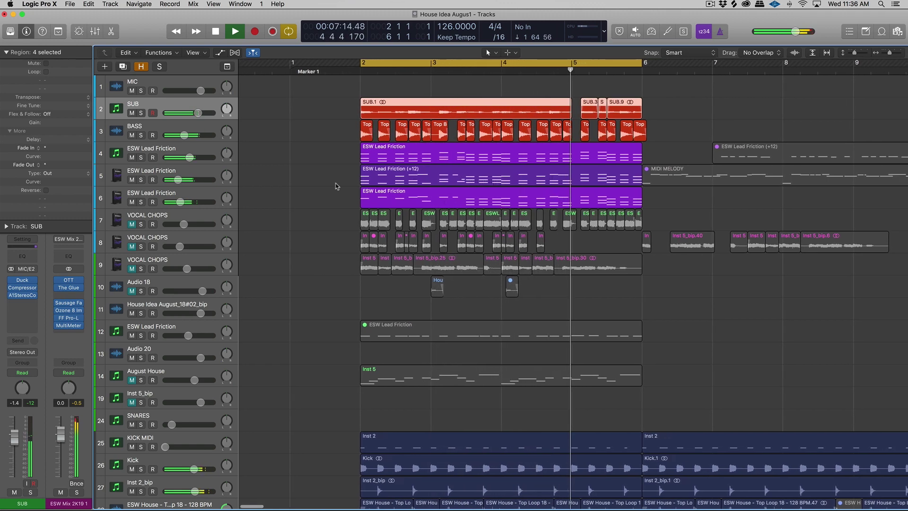